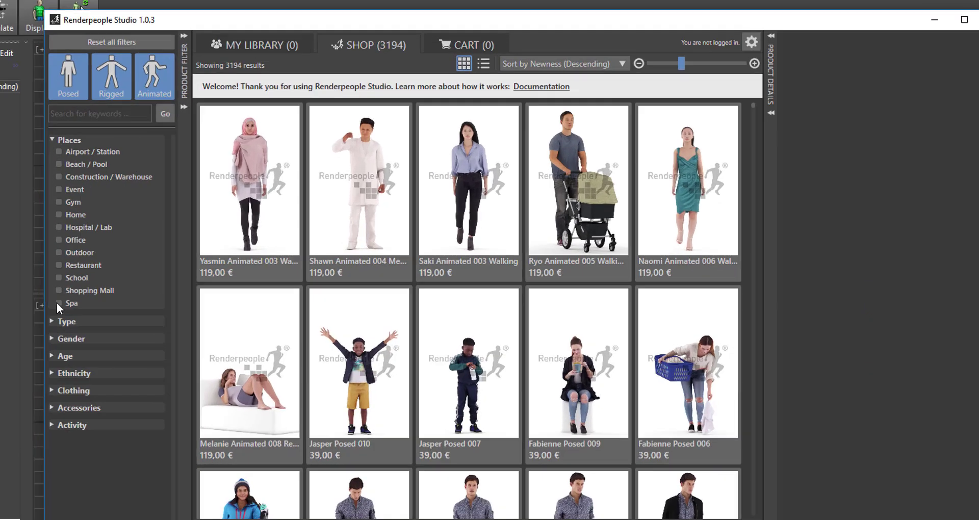
- Filter the shop to Spa models without posed ones, then reset all filters
{"action": "left_click", "coordinate": [138, 276]}
{"action": "left_click", "coordinate": [137, 102]}
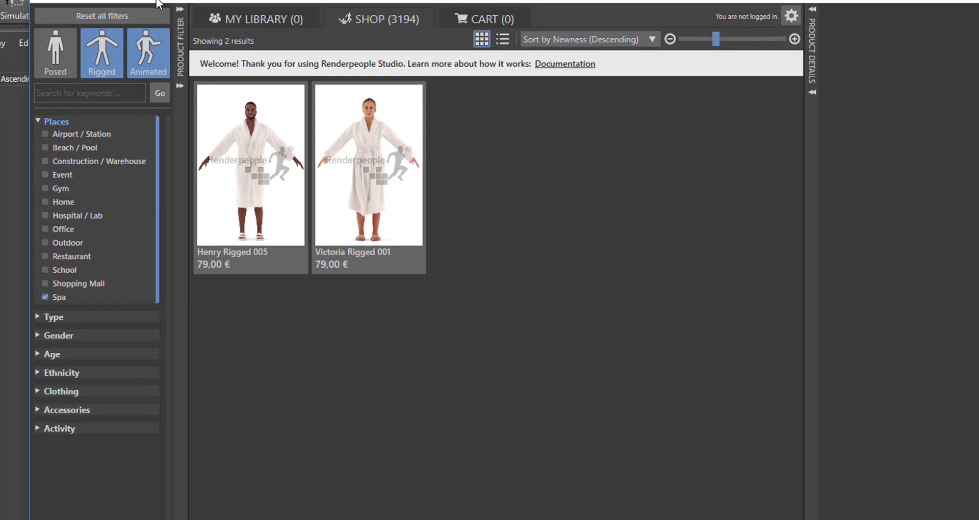
{"action": "left_click", "coordinate": [102, 16]}
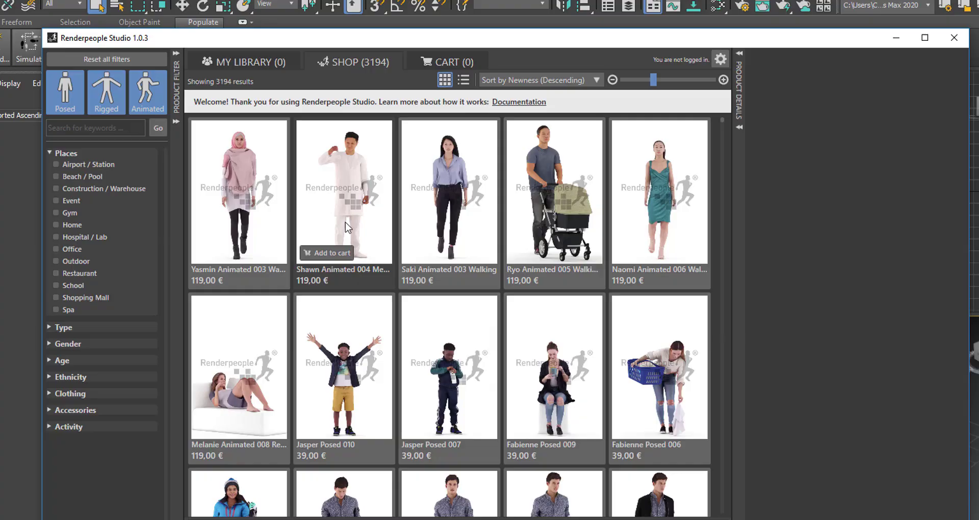
- Preview Shawn Animated 004, Saki Animated 003, the photographer, the runner, Sydney Animated 003 and Olivia Rigged 002
{"action": "left_click", "coordinate": [345, 227]}
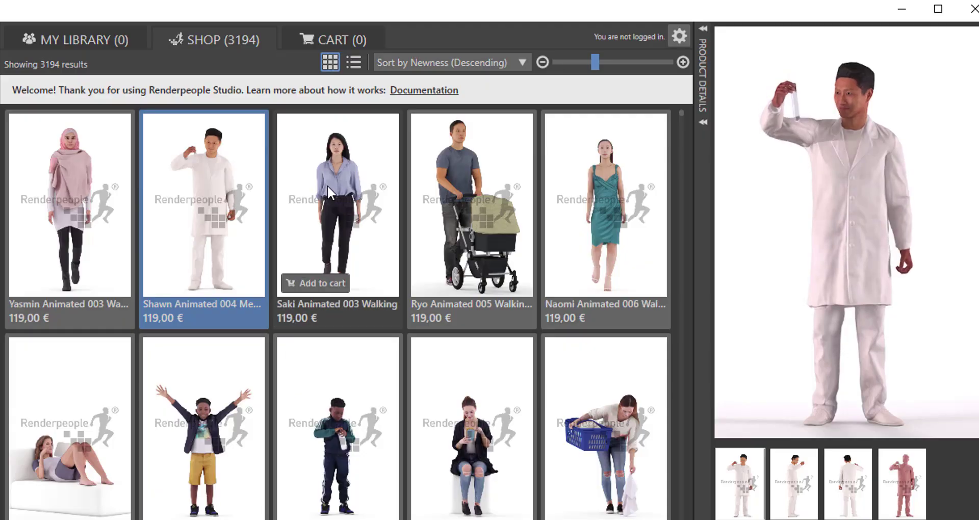
{"action": "left_click", "coordinate": [329, 193]}
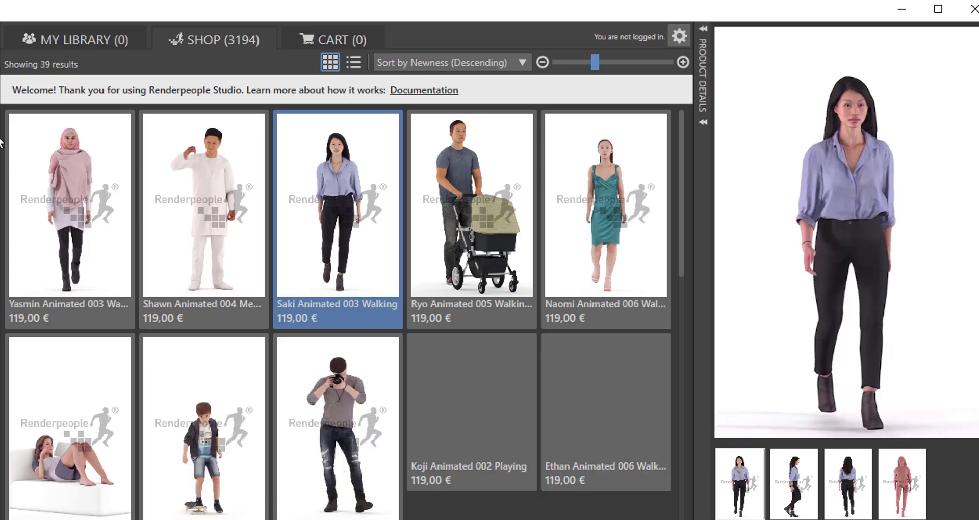
{"action": "left_click", "coordinate": [382, 405]}
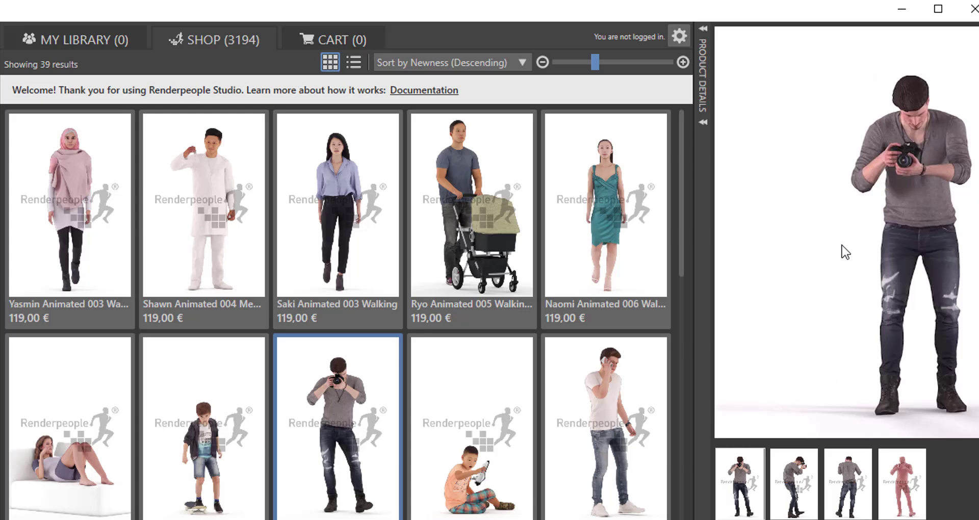
{"action": "scroll", "coordinate": [536, 377], "scroll_direction": "down", "scroll_amount": 5}
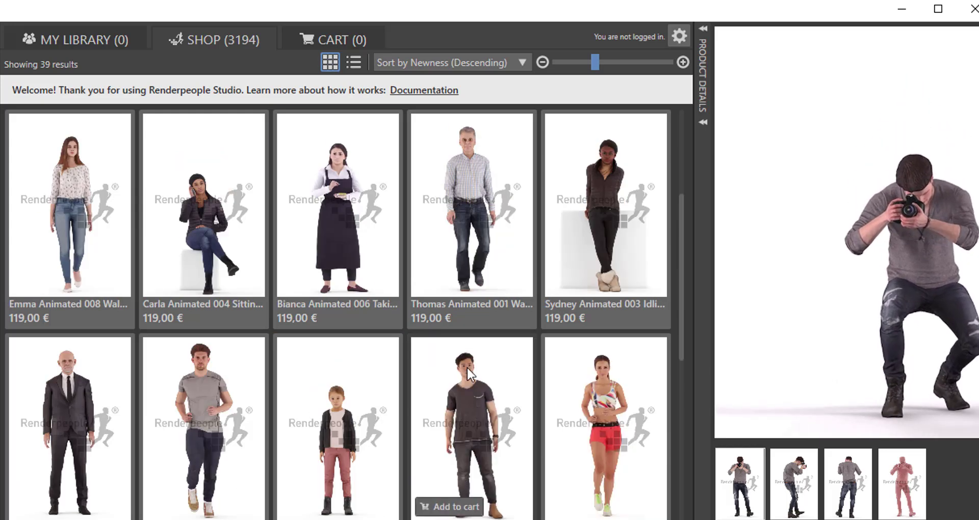
{"action": "left_click", "coordinate": [209, 415]}
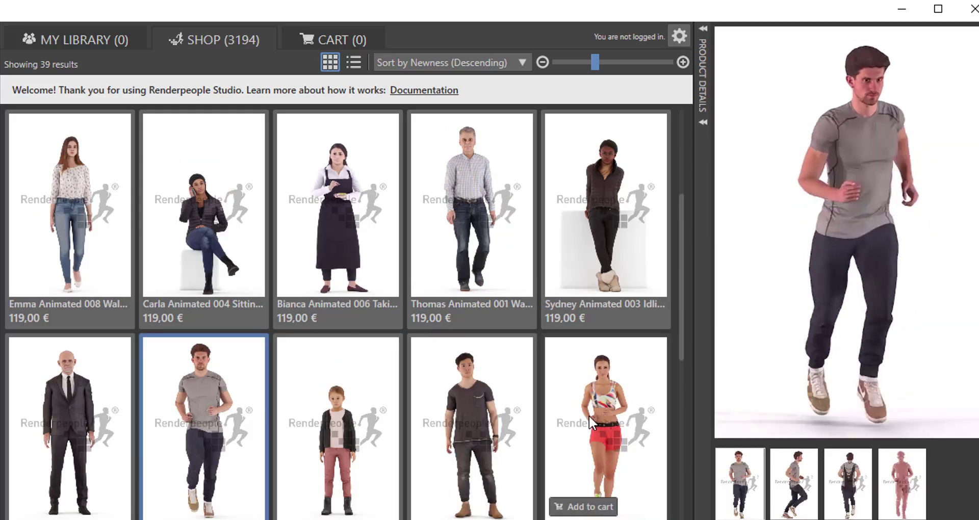
{"action": "left_click", "coordinate": [637, 225]}
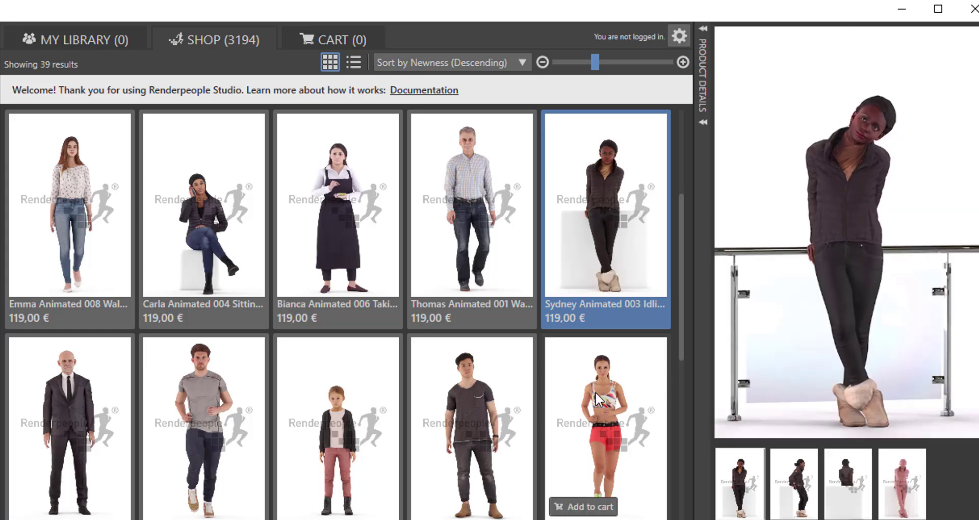
{"action": "scroll", "coordinate": [367, 336], "scroll_direction": "down", "scroll_amount": 5}
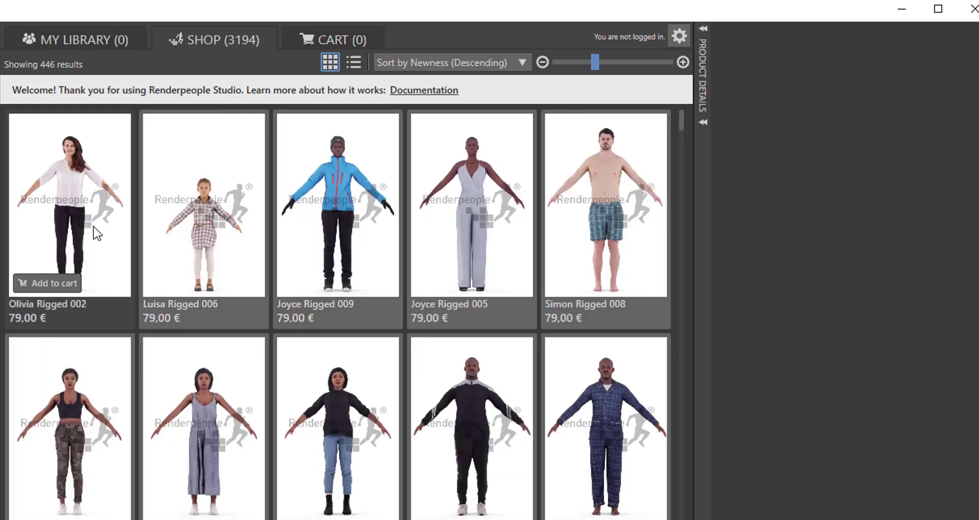
{"action": "left_click", "coordinate": [93, 226]}
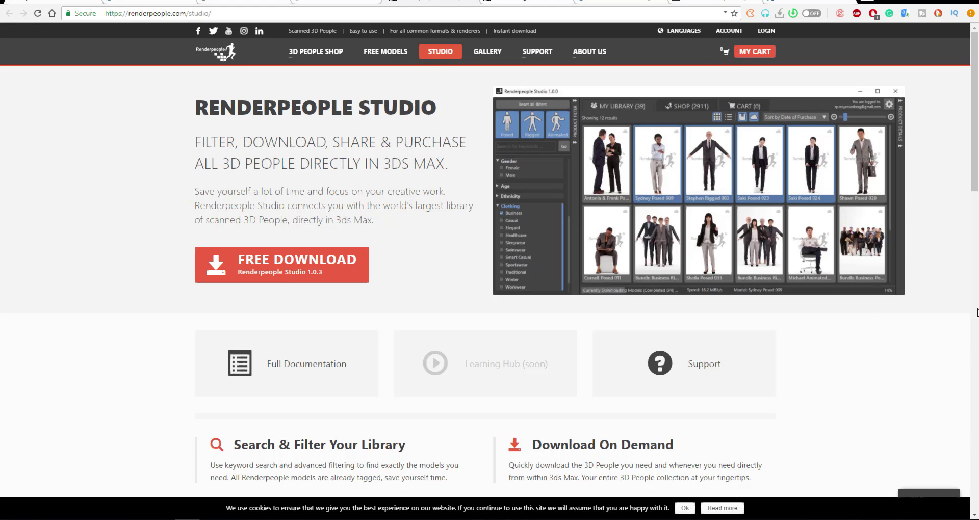
{"action": "scroll", "coordinate": [738, 447], "scroll_direction": "down", "scroll_amount": 5}
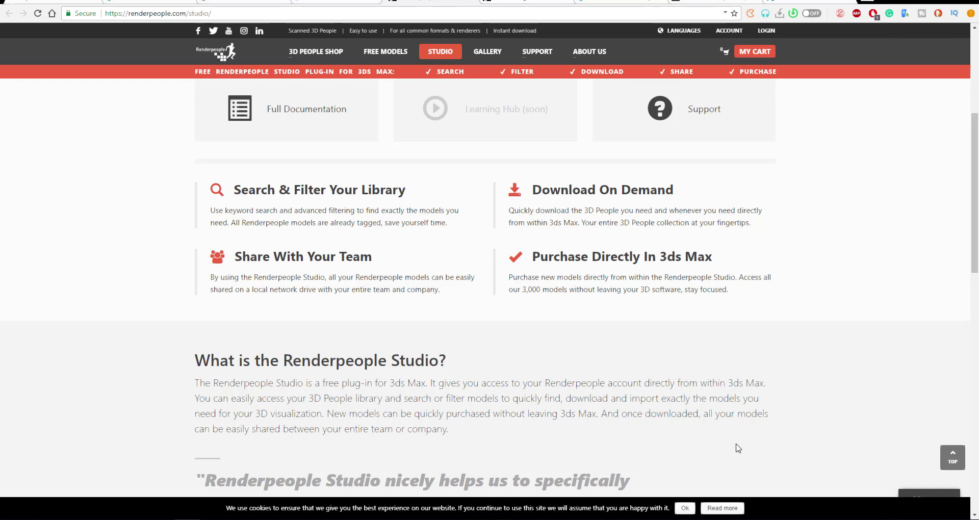
{"action": "scroll", "coordinate": [738, 447], "scroll_direction": "down", "scroll_amount": 6}
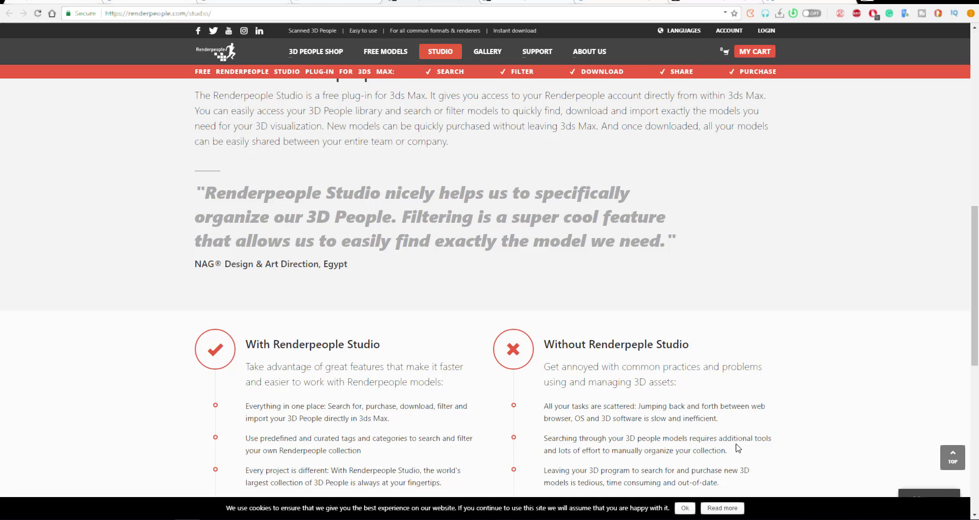
{"action": "scroll", "coordinate": [738, 444], "scroll_direction": "down", "scroll_amount": 3}
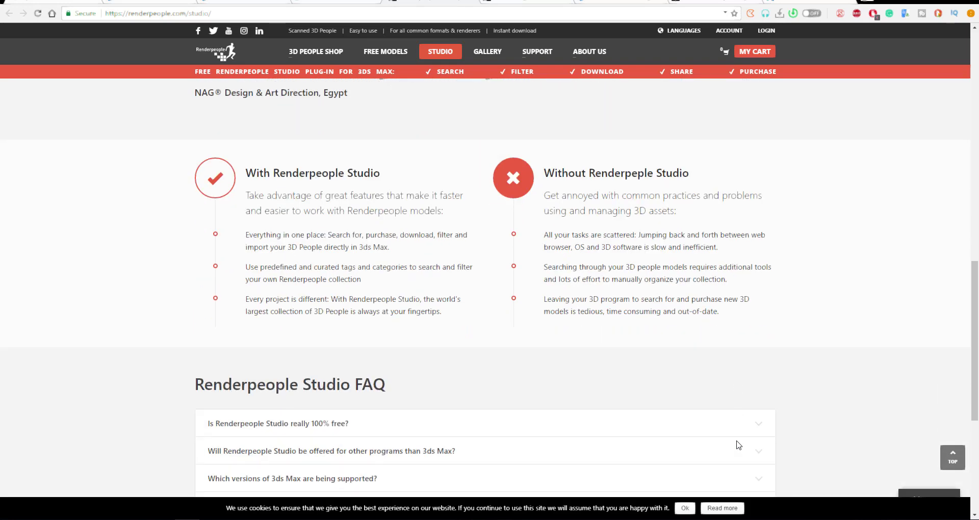
{"action": "scroll", "coordinate": [738, 445], "scroll_direction": "up", "scroll_amount": 2}
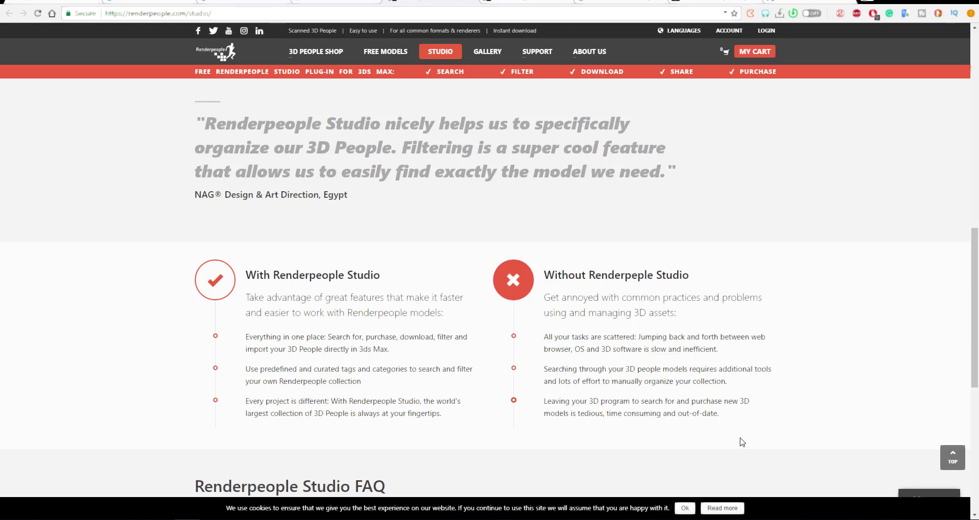
{"action": "scroll", "coordinate": [742, 442], "scroll_direction": "up", "scroll_amount": 14}
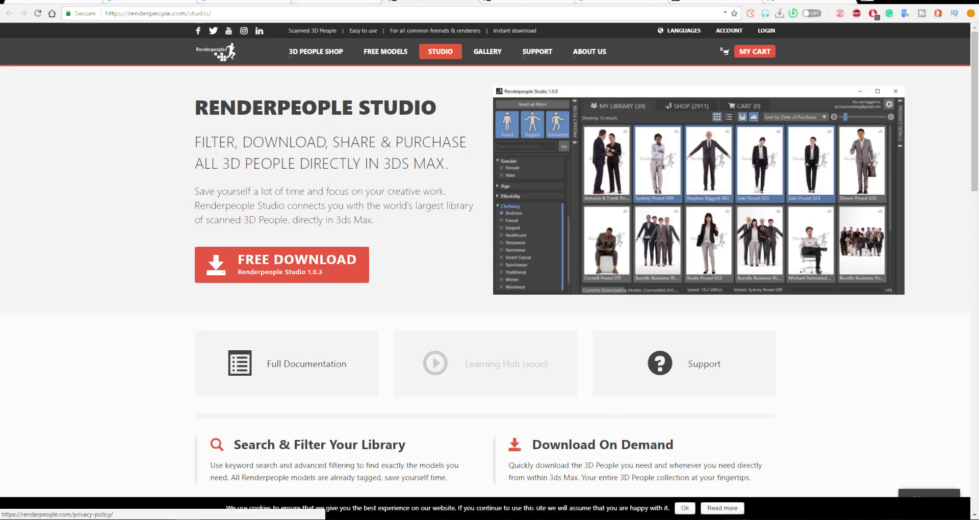
{"action": "mouse_move", "coordinate": [736, 517]}
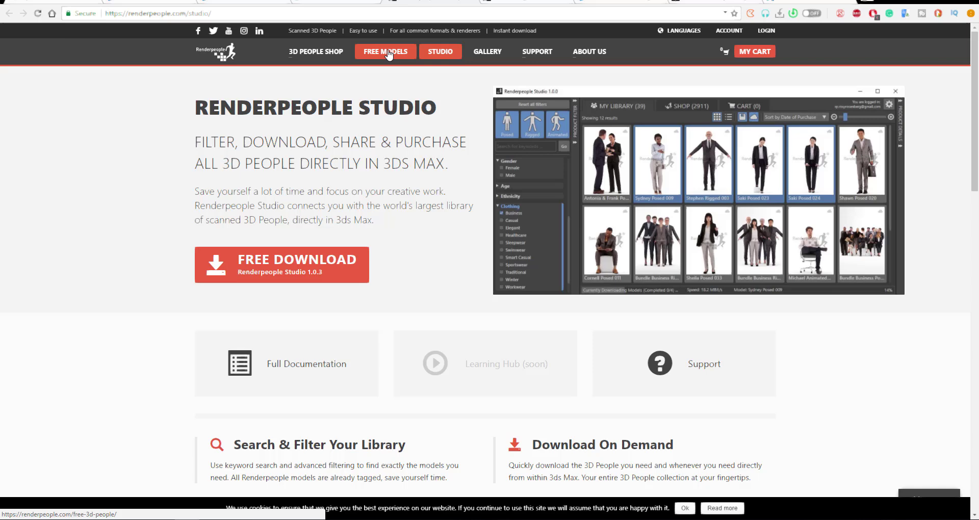
{"action": "left_click", "coordinate": [502, 4]}
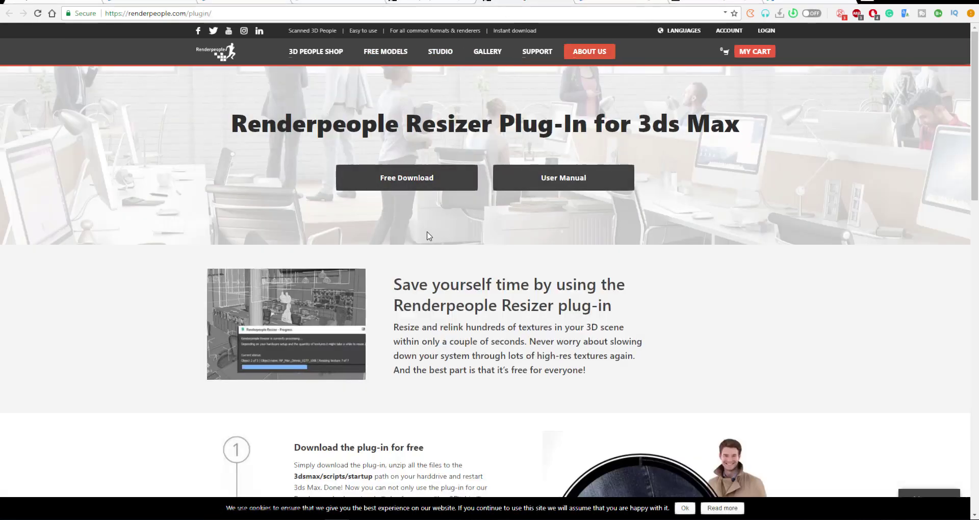
{"action": "scroll", "coordinate": [493, 382], "scroll_direction": "down", "scroll_amount": 5}
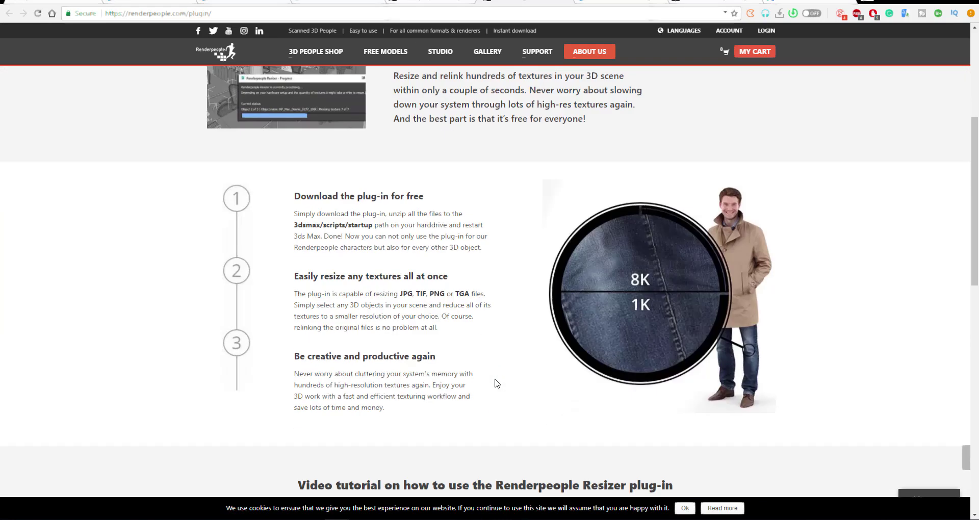
{"action": "scroll", "coordinate": [445, 141], "scroll_direction": "up", "scroll_amount": 5}
{"action": "left_click", "coordinate": [409, 6]}
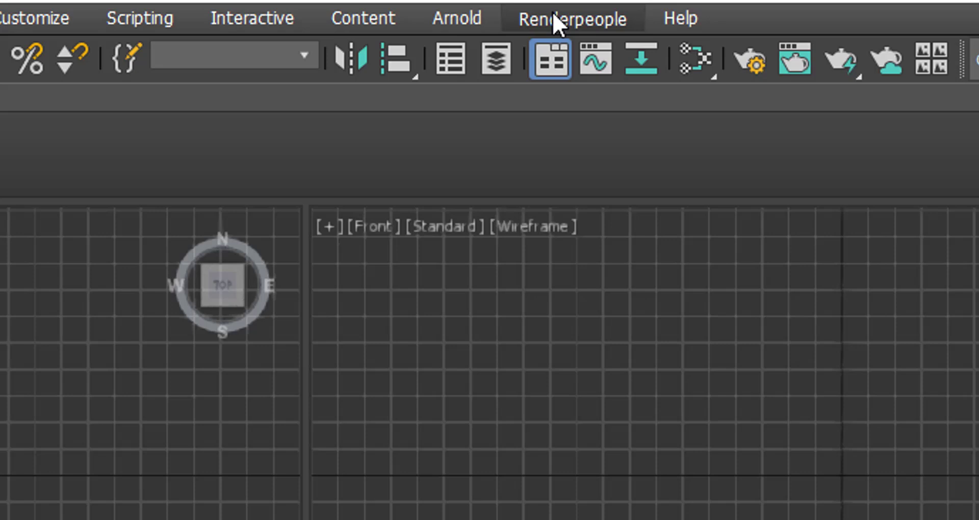
- Launch Renderpeople Studio from the Renderpeople menu
{"action": "left_click", "coordinate": [556, 18]}
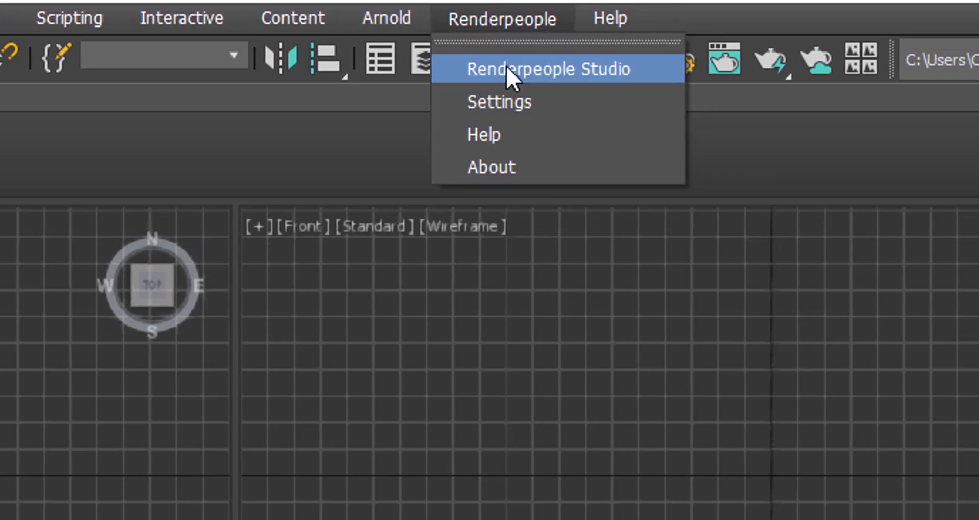
{"action": "left_click", "coordinate": [508, 72]}
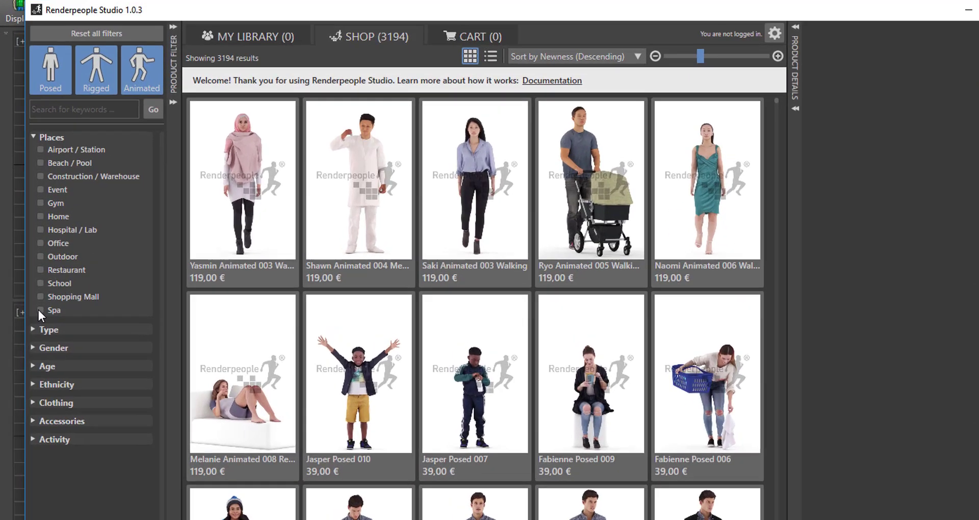
- Filter to Spa models and compare results with Posed off and Animated toggled off and on
{"action": "left_click", "coordinate": [145, 277]}
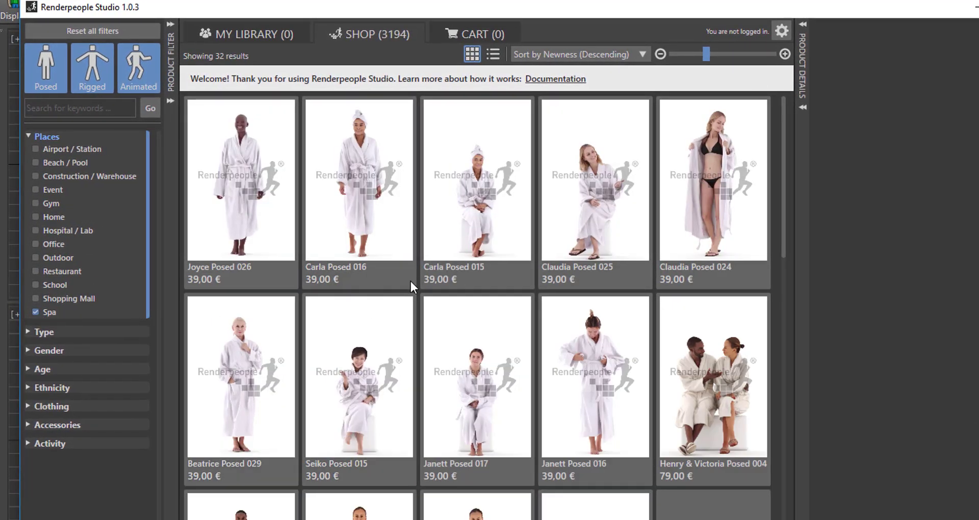
{"action": "scroll", "coordinate": [410, 279], "scroll_direction": "down", "scroll_amount": 10}
{"action": "scroll", "coordinate": [410, 279], "scroll_direction": "down", "scroll_amount": 5}
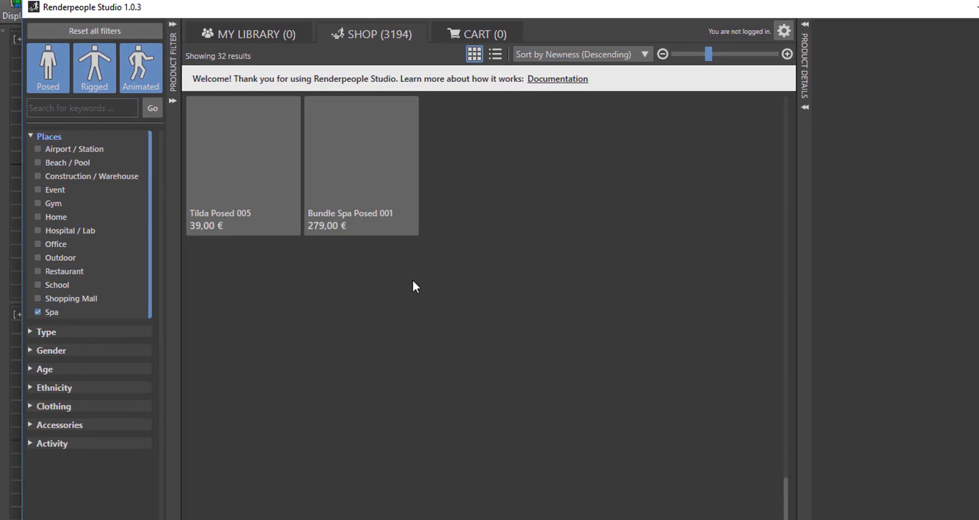
{"action": "scroll", "coordinate": [412, 278], "scroll_direction": "up", "scroll_amount": 15}
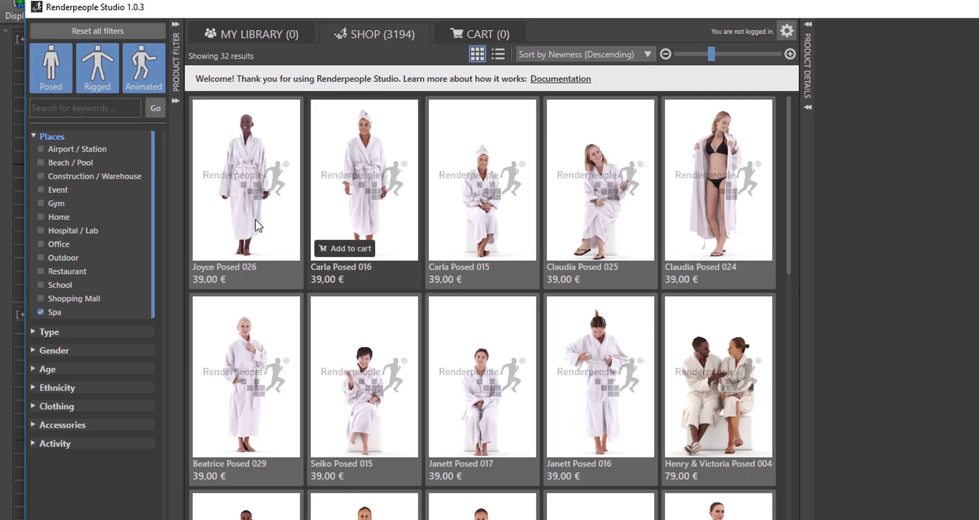
{"action": "left_click", "coordinate": [62, 66]}
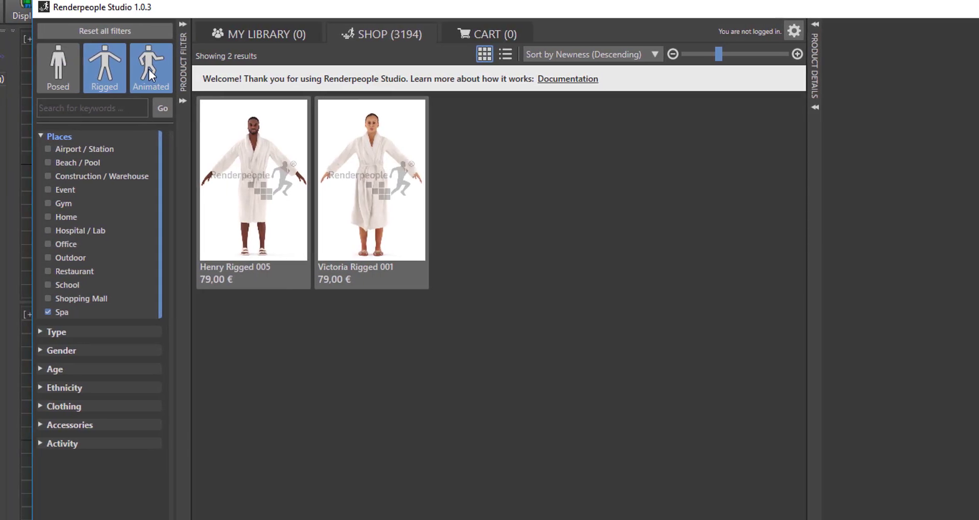
{"action": "left_click", "coordinate": [148, 70]}
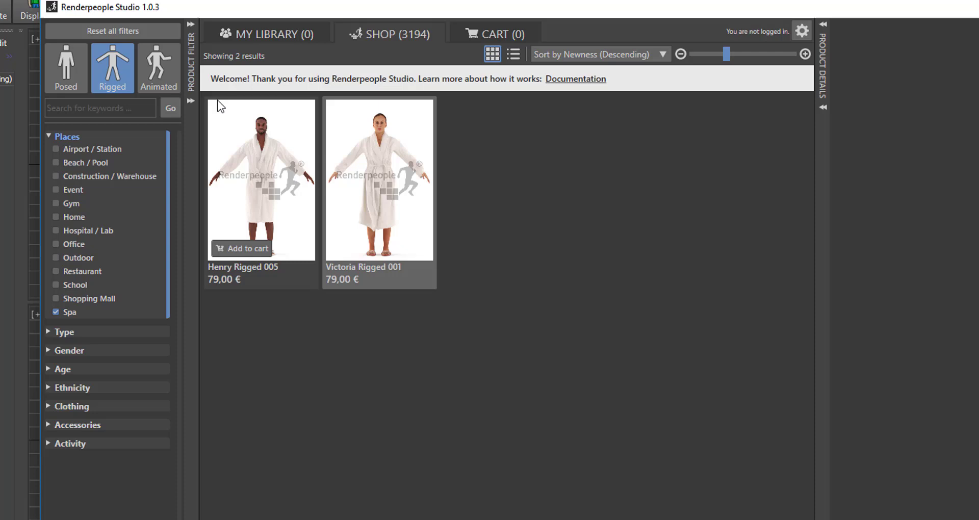
{"action": "left_click", "coordinate": [168, 71]}
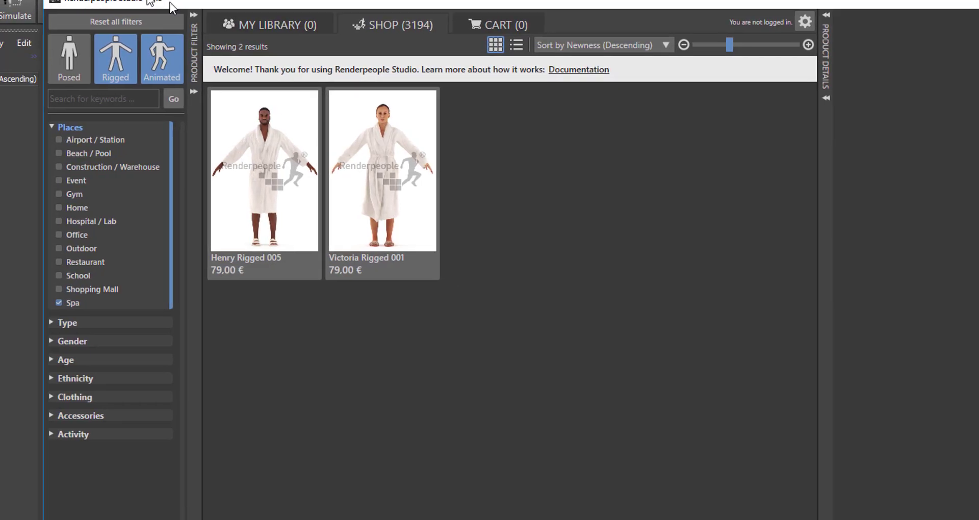
- Toggle Rigged off and on, re-enable Posed, and uncheck the Spa place filter
{"action": "mouse_move", "coordinate": [253, 205]}
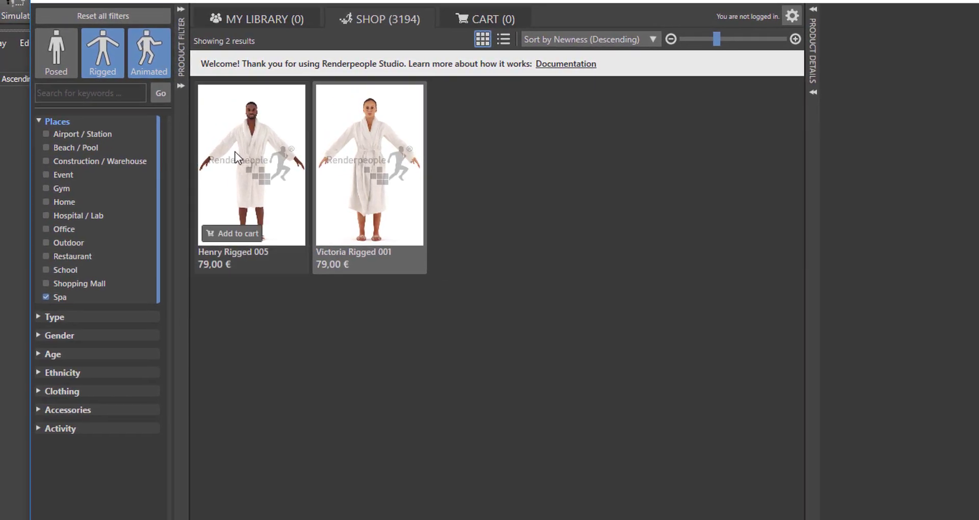
{"action": "left_click", "coordinate": [113, 65]}
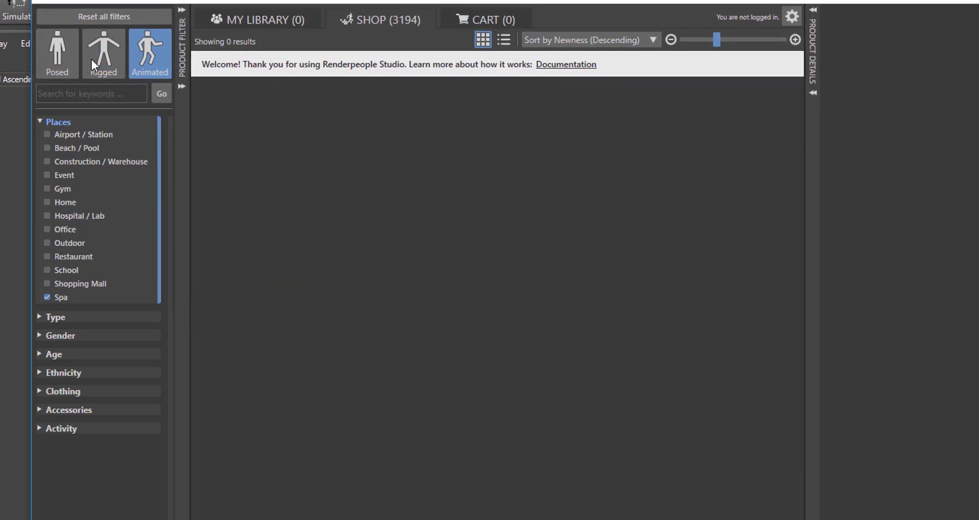
{"action": "left_click", "coordinate": [91, 59]}
{"action": "left_click", "coordinate": [70, 59]}
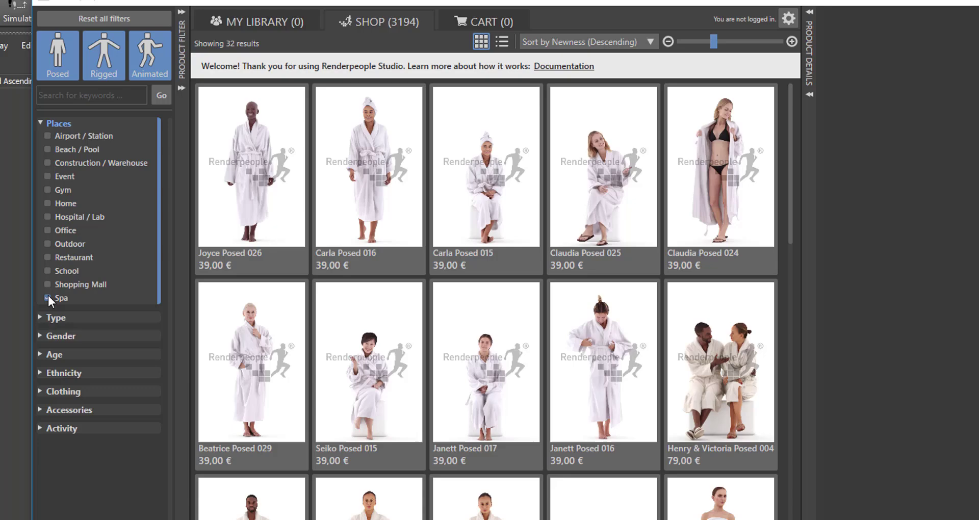
{"action": "left_click", "coordinate": [48, 298]}
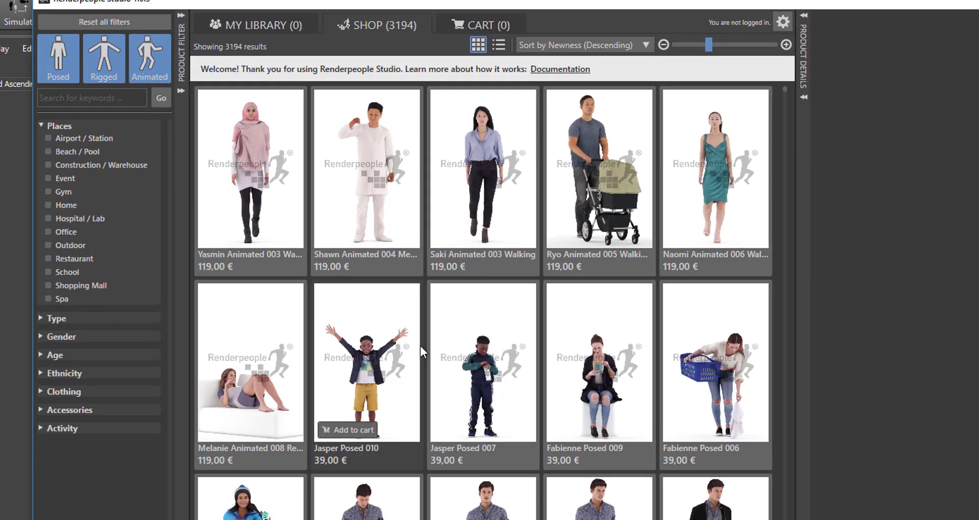
{"action": "scroll", "coordinate": [441, 343], "scroll_direction": "down", "scroll_amount": 1}
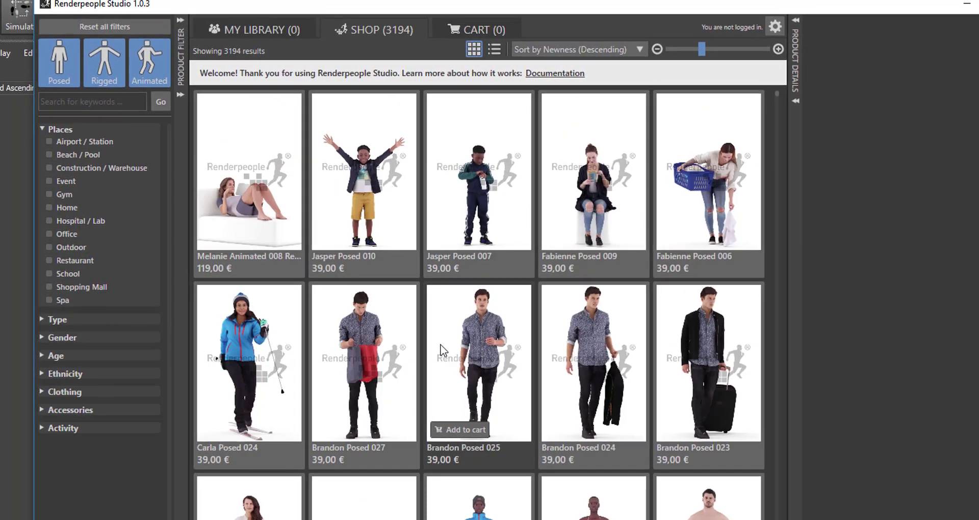
{"action": "scroll", "coordinate": [440, 345], "scroll_direction": "up", "scroll_amount": 1}
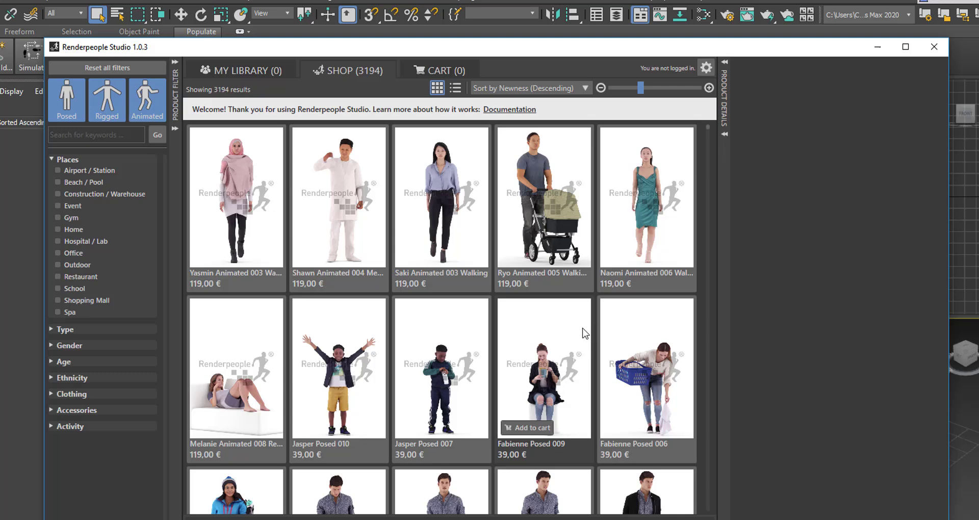
- Preview Shawn Animated 004 and Saki Animated 003, then show animated models only and preview Scott Animated 002
{"action": "left_click", "coordinate": [339, 214]}
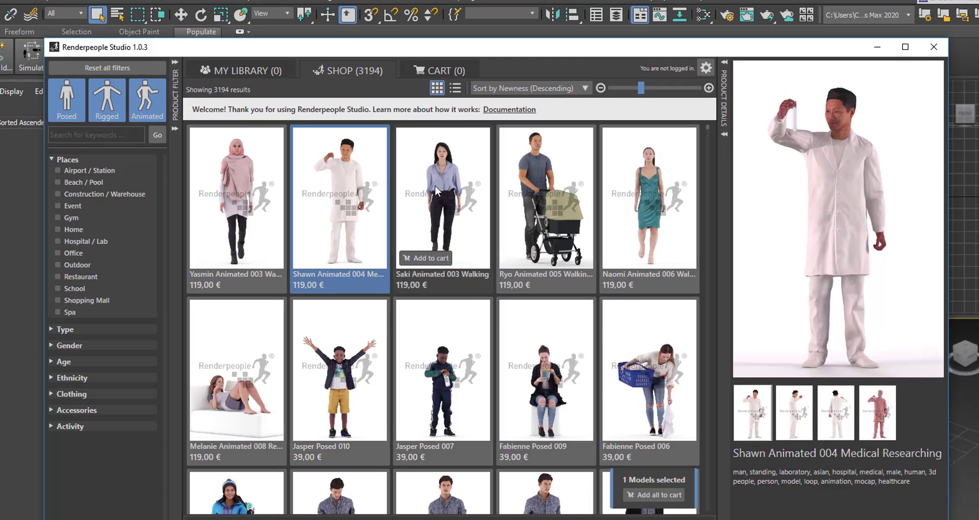
{"action": "left_click", "coordinate": [441, 214]}
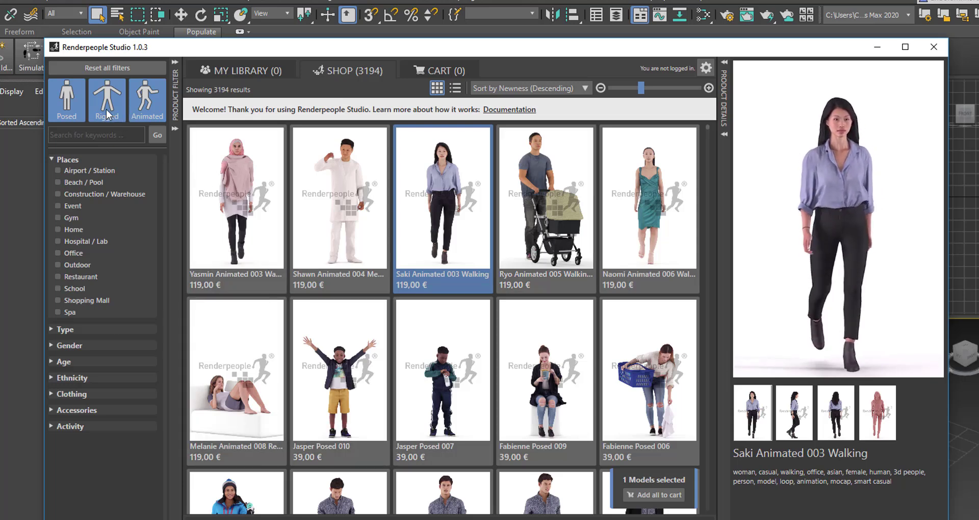
{"action": "left_click", "coordinate": [66, 107]}
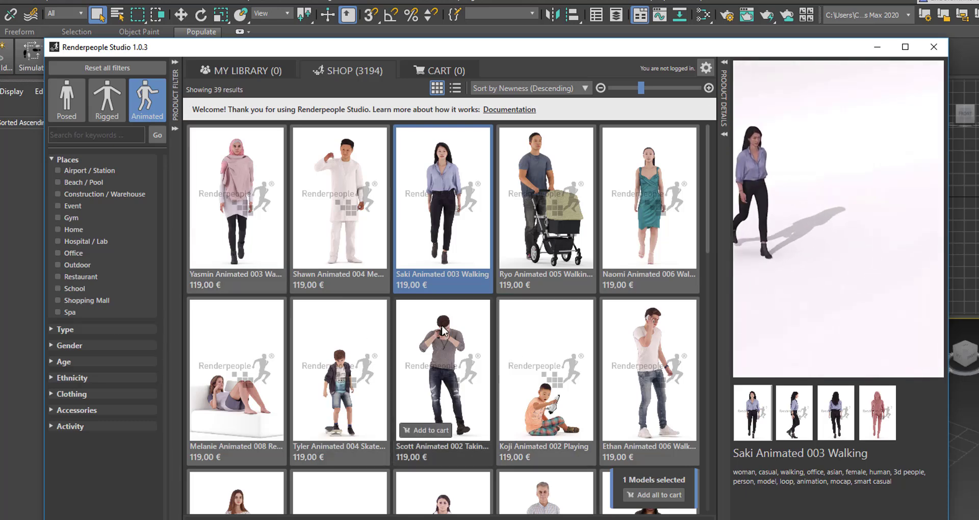
{"action": "left_click", "coordinate": [461, 347]}
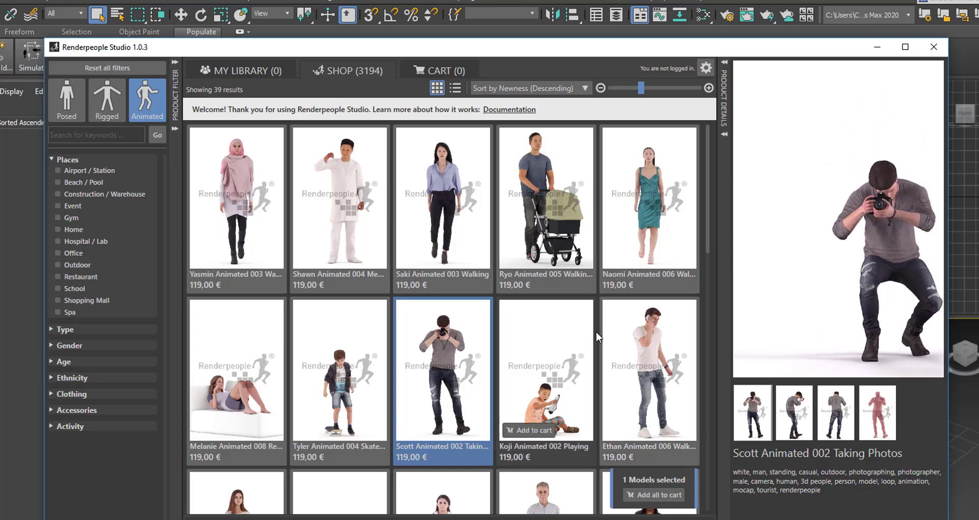
- Preview Michael Animated 009 and Sydney Animated 003, then switch the filter to rigged only (446 results)
{"action": "scroll", "coordinate": [594, 332], "scroll_direction": "down", "scroll_amount": 5}
{"action": "left_click", "coordinate": [342, 360]}
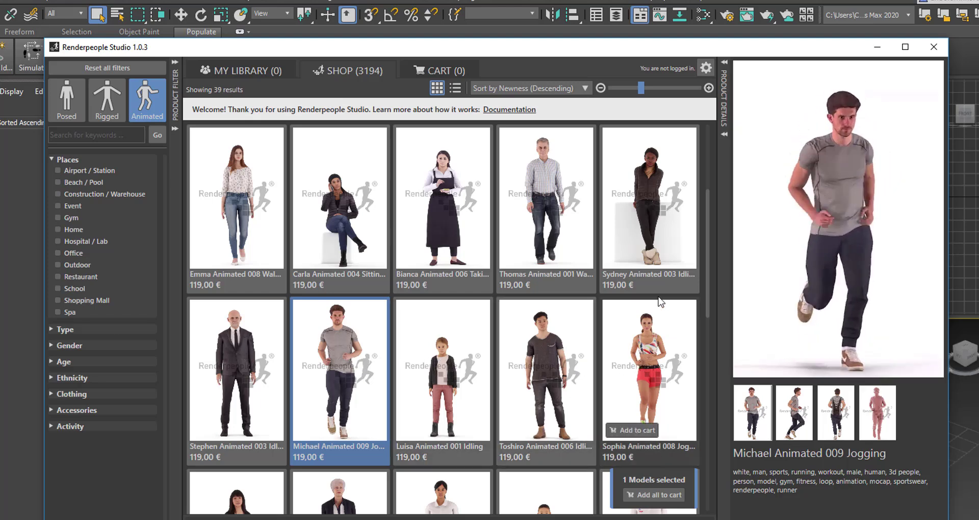
{"action": "left_click", "coordinate": [671, 224]}
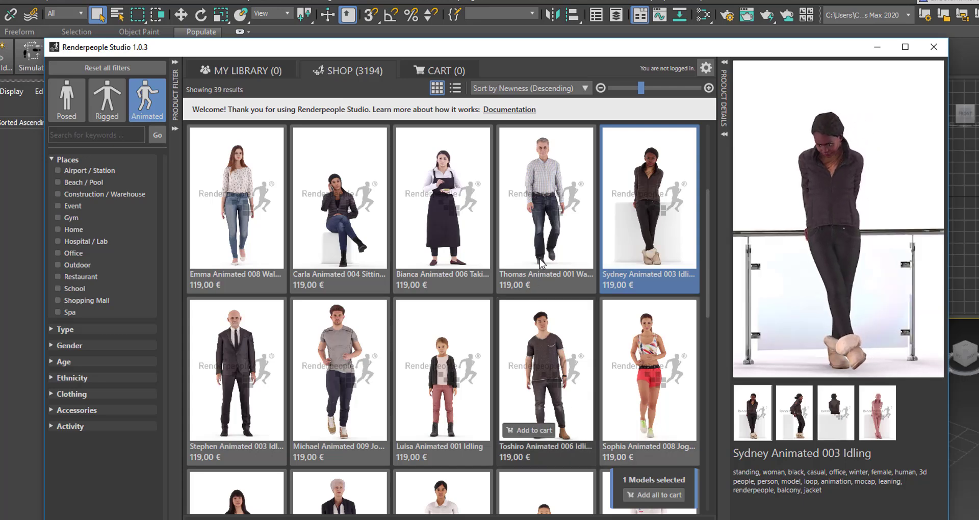
{"action": "scroll", "coordinate": [489, 304], "scroll_direction": "down", "scroll_amount": 3}
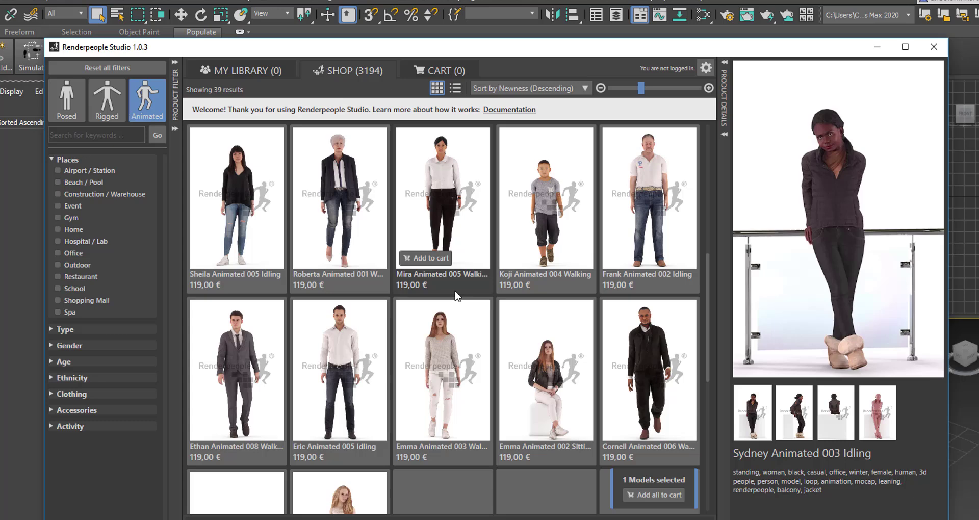
{"action": "left_click", "coordinate": [111, 105]}
{"action": "left_click", "coordinate": [148, 102]}
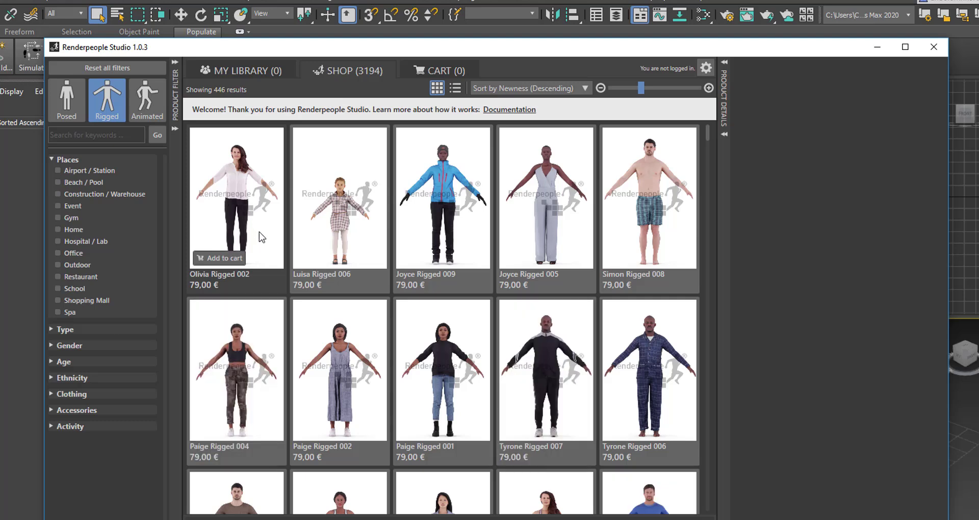
- Preview Olivia Rigged 002 and display its wireframe thumbnail in Product Details
{"action": "left_click", "coordinate": [254, 202]}
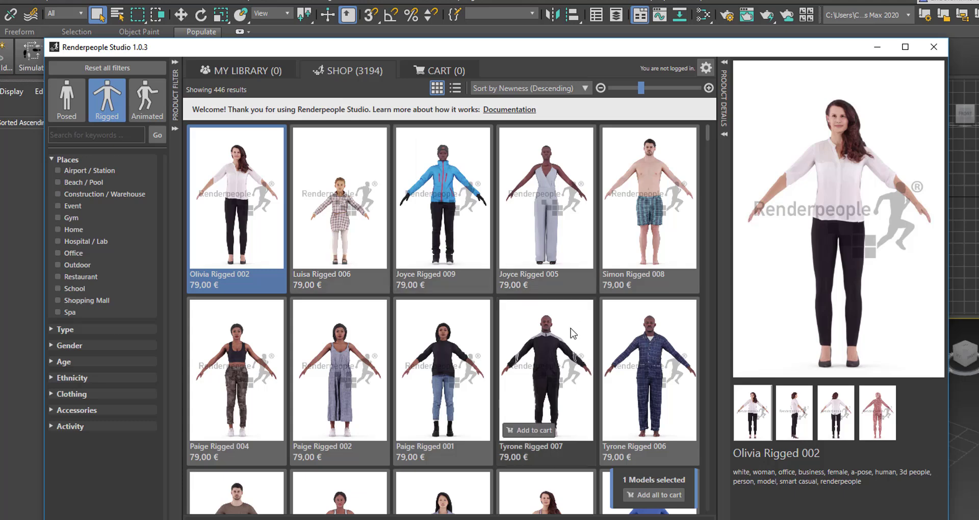
{"action": "scroll", "coordinate": [549, 347], "scroll_direction": "down", "scroll_amount": 10}
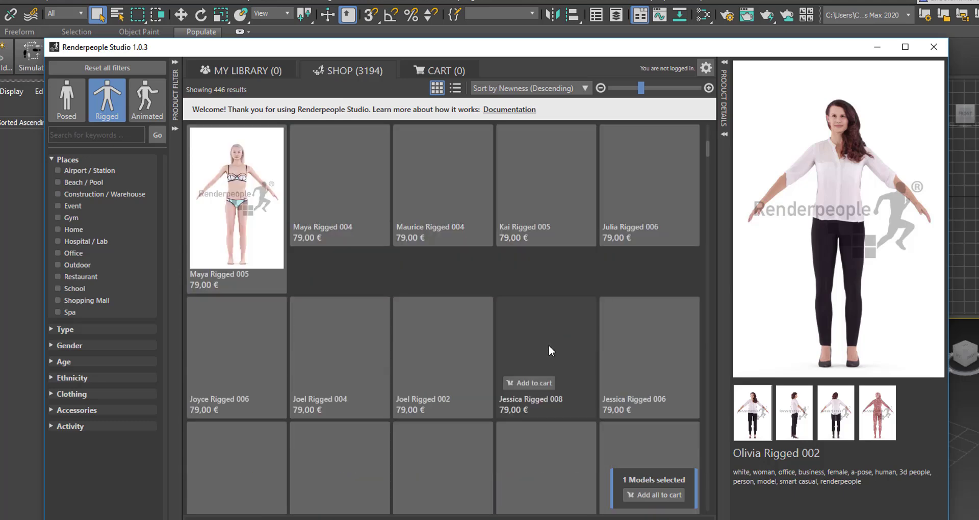
{"action": "left_click", "coordinate": [873, 413]}
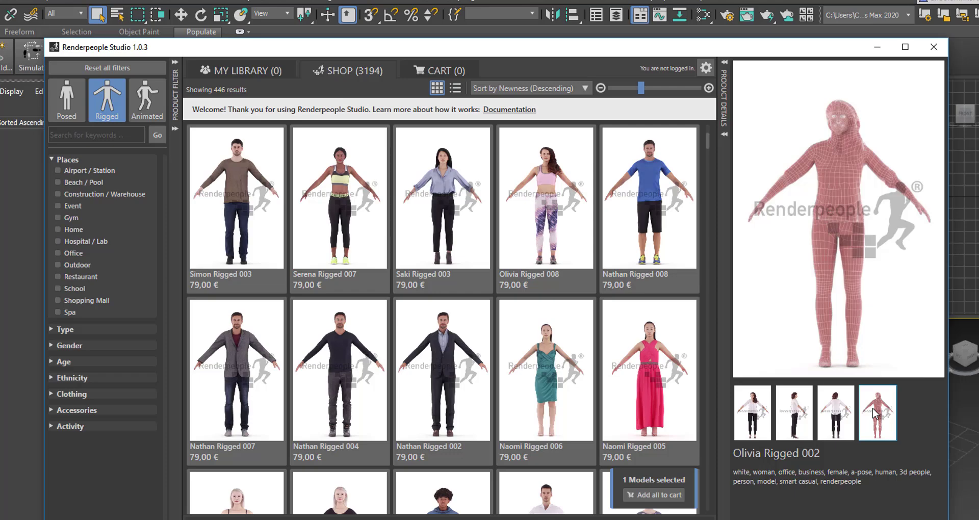